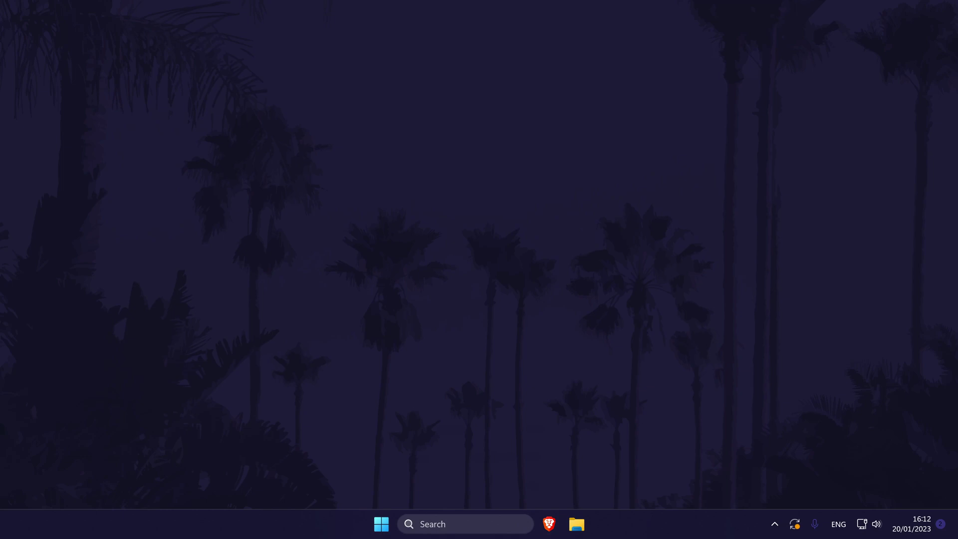
# Step: Launch Settings from search and open Bluetooth & devices > Cameras, which lists the HD 720P webcam
pyautogui.click(520, 523)
pyautogui.write('settings')
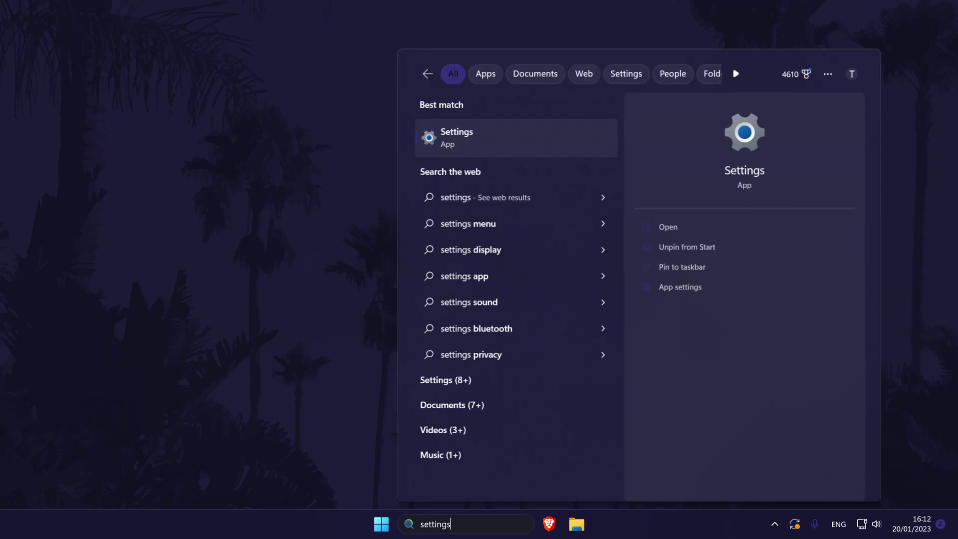
pyautogui.click(489, 137)
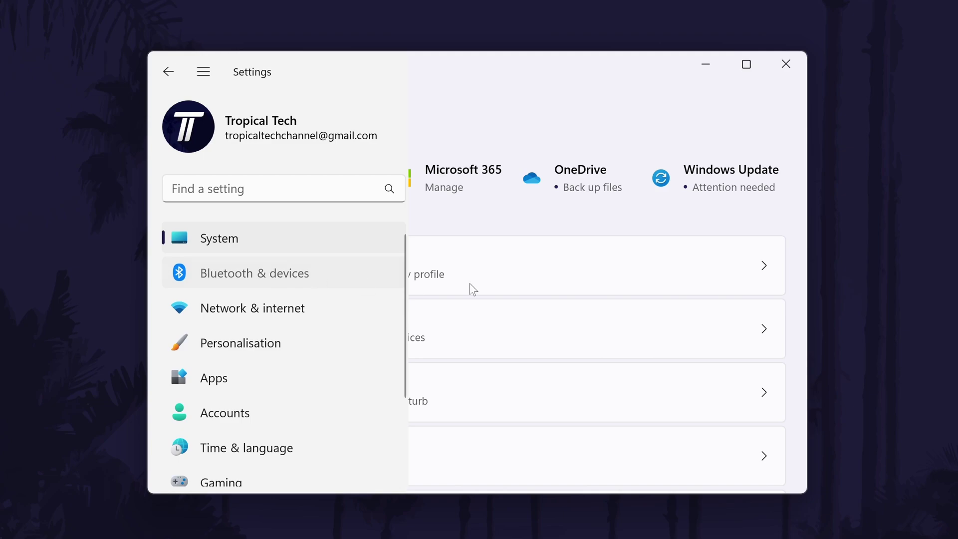
pyautogui.scroll(-5, 661, 256)
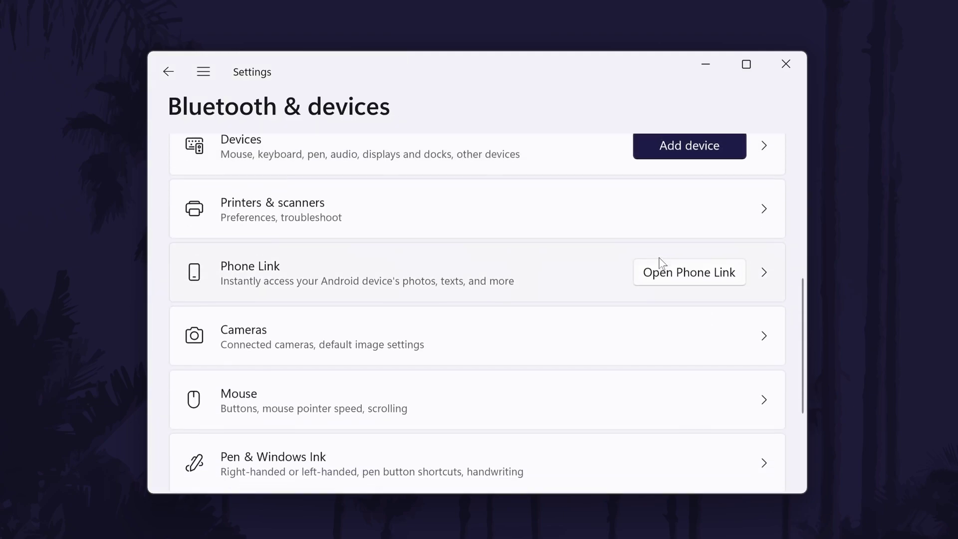
pyautogui.click(351, 301)
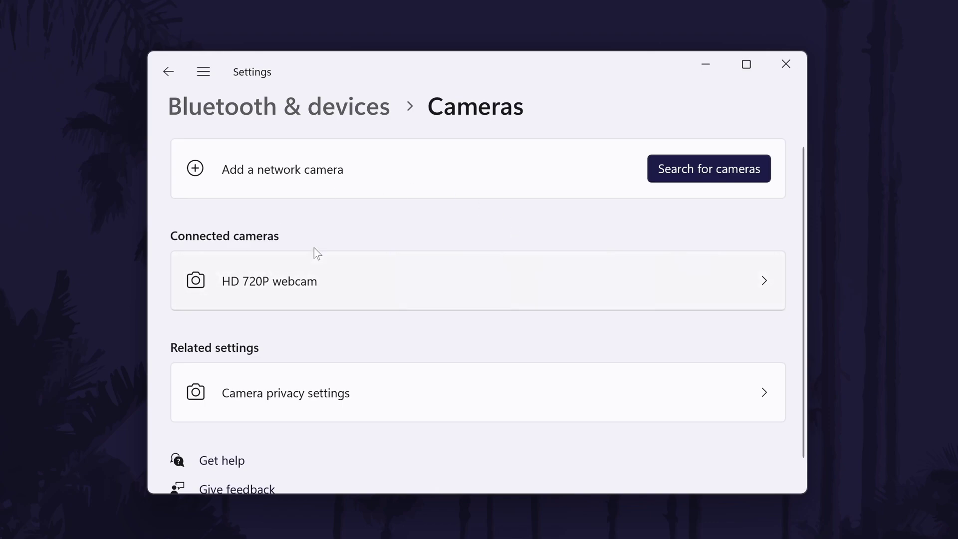
# Step: Open the HD 720P webcam's page and reset its camera settings to defaults
pyautogui.click(382, 280)
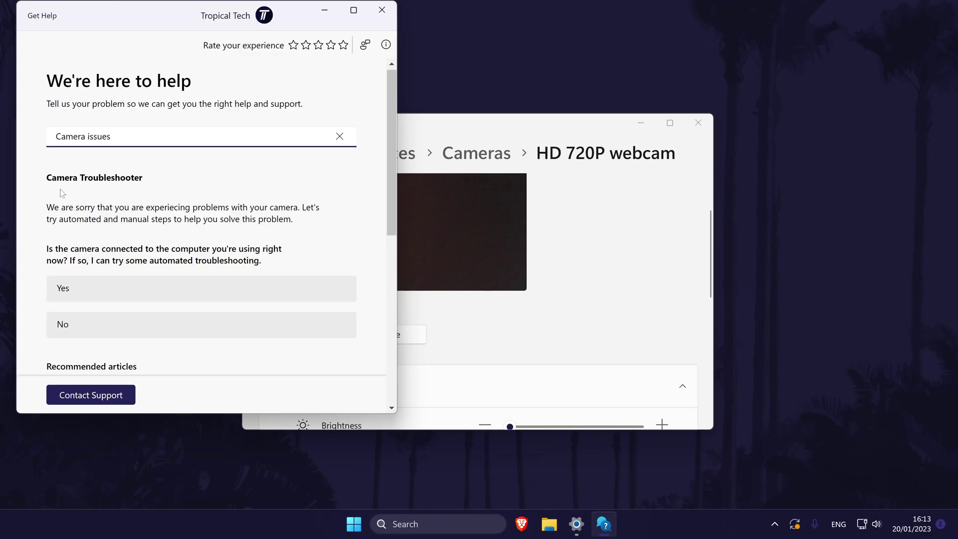
pyautogui.moveTo(47, 205); pyautogui.dragTo(294, 219)
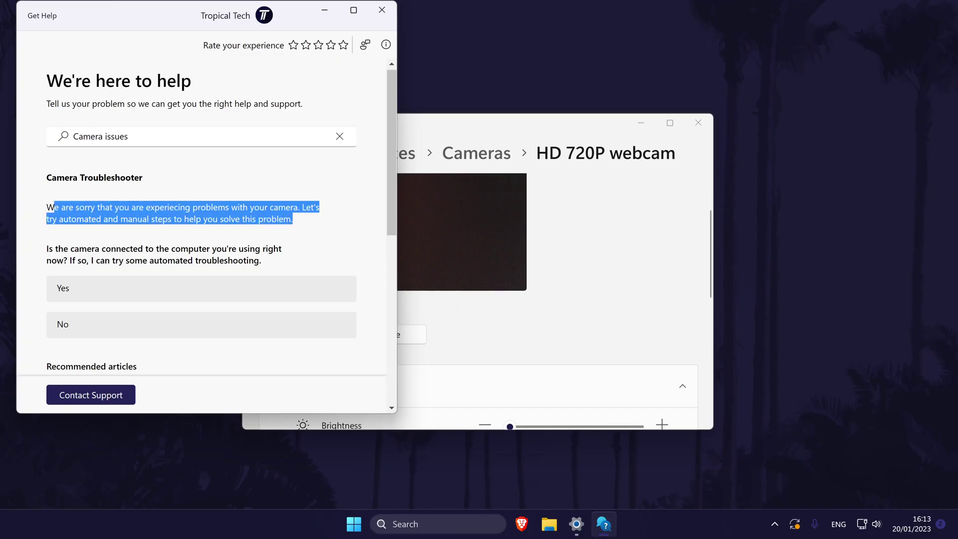
pyautogui.click(340, 227)
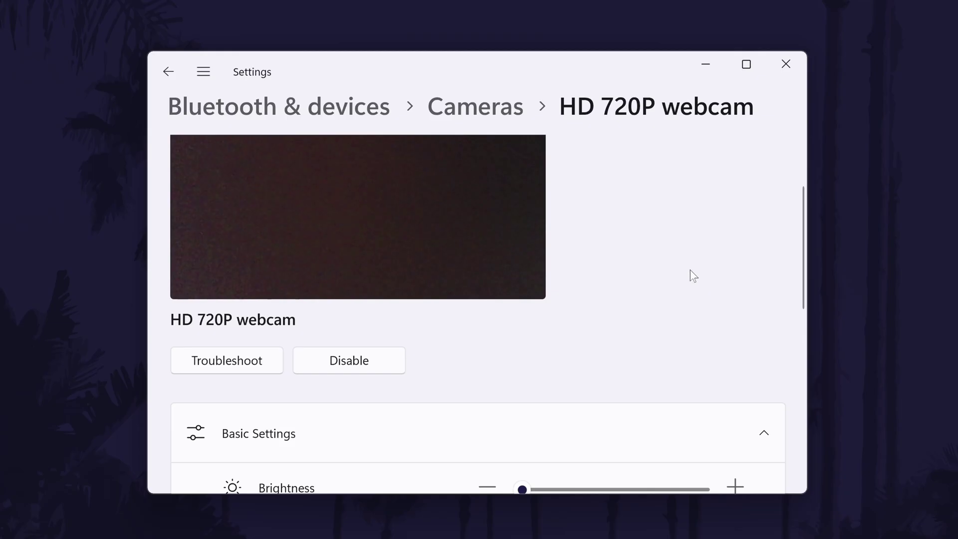
pyautogui.scroll(-3, 689, 270)
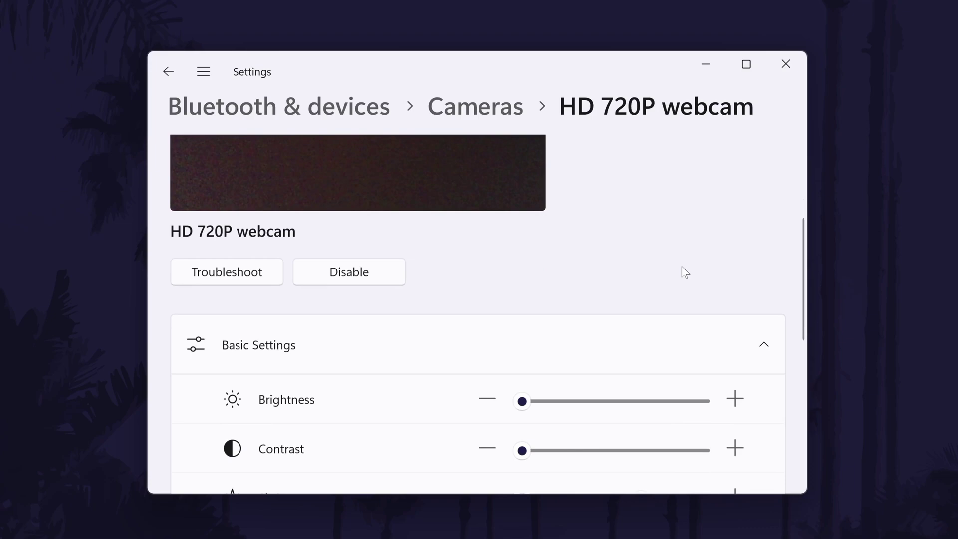
pyautogui.scroll(-5, 652, 267)
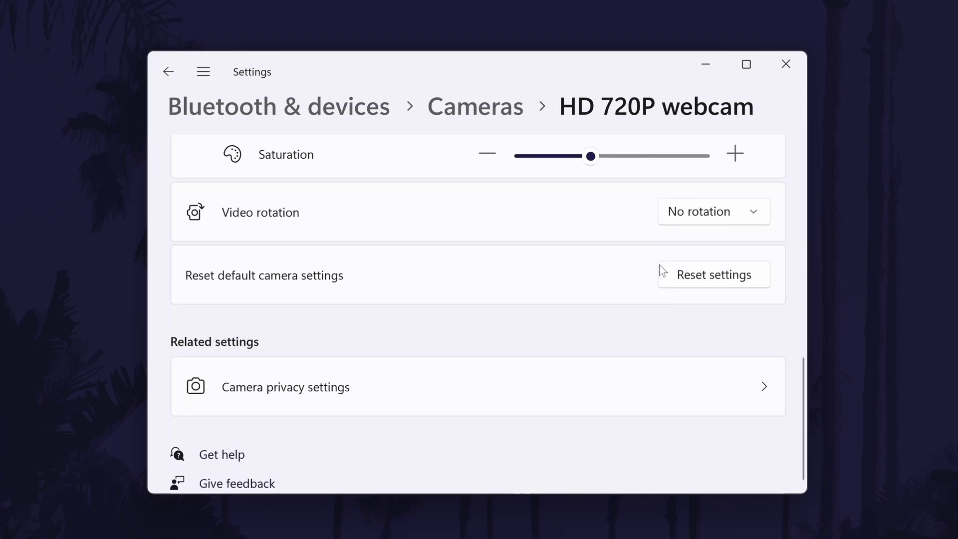
pyautogui.click(747, 281)
# Step: Check Camera privacy settings to confirm camera access is On for apps and desktop apps
pyautogui.click(311, 385)
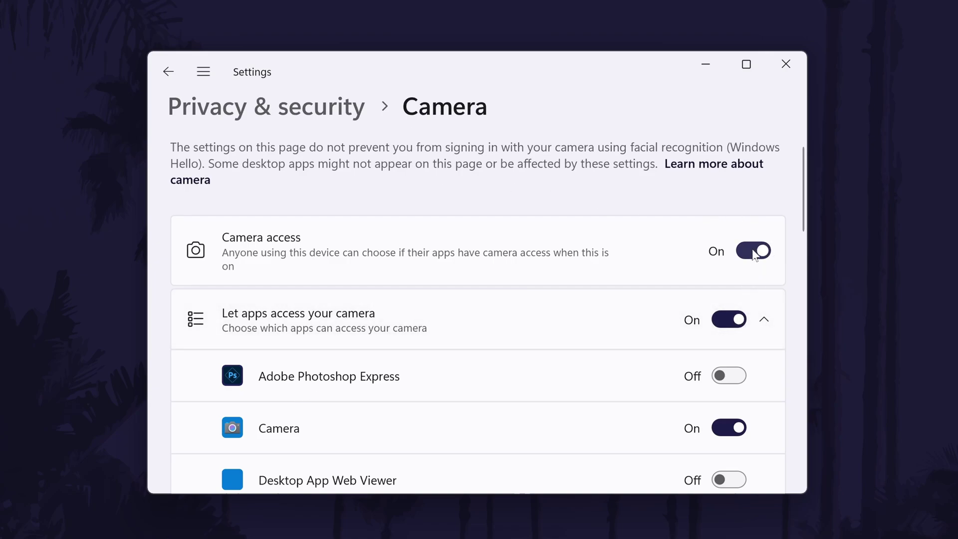
pyautogui.scroll(-1, 676, 267)
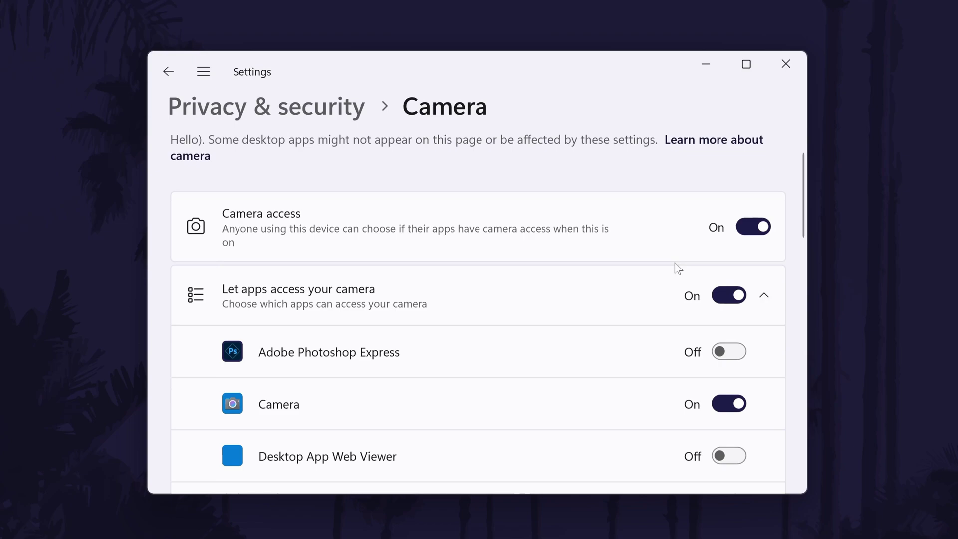
pyautogui.scroll(-10, 674, 262)
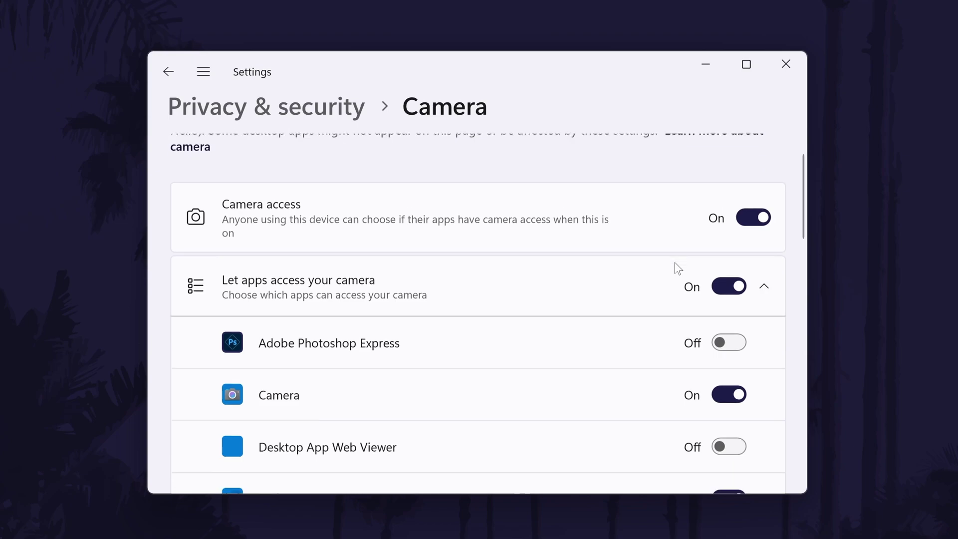
pyautogui.scroll(-15, 728, 373)
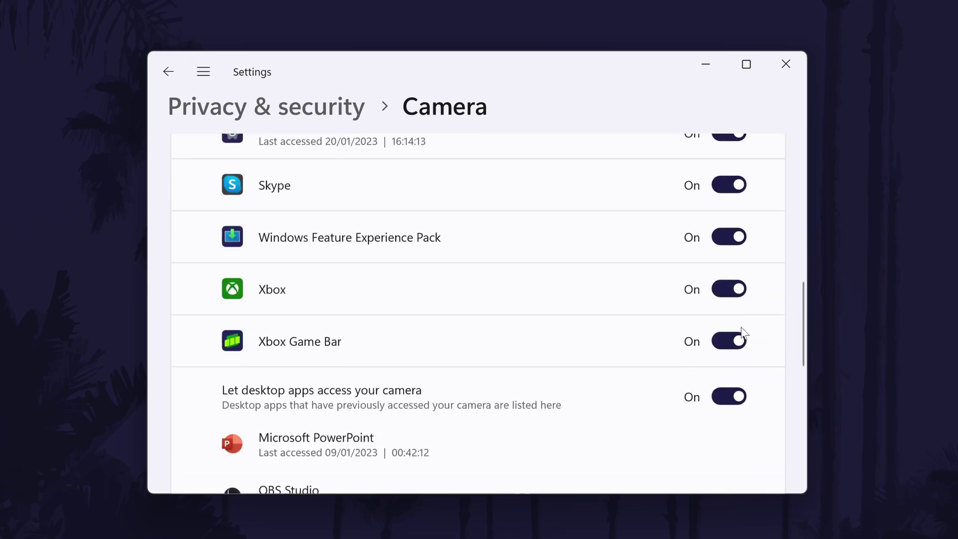
pyautogui.scroll(1, 755, 355)
pyautogui.scroll(20, 754, 356)
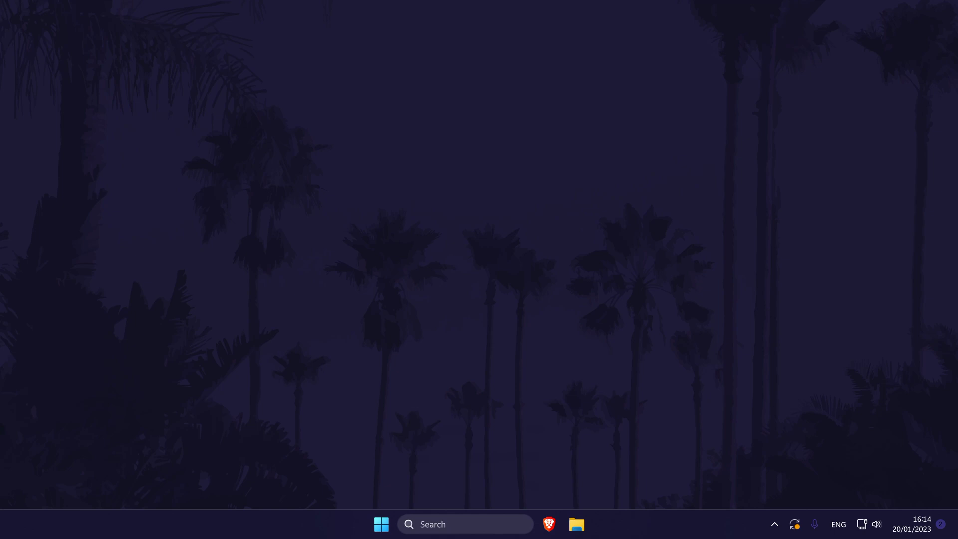
# Step: Launch Device Manager from search, expand Cameras and select the HD 720P webcam
pyautogui.click(479, 519)
pyautogui.write('device')
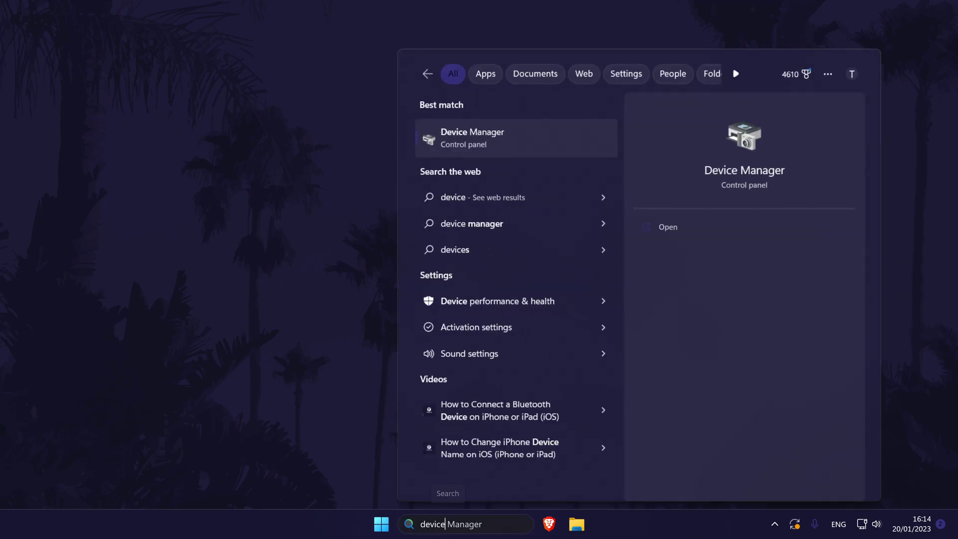
pyautogui.click(488, 142)
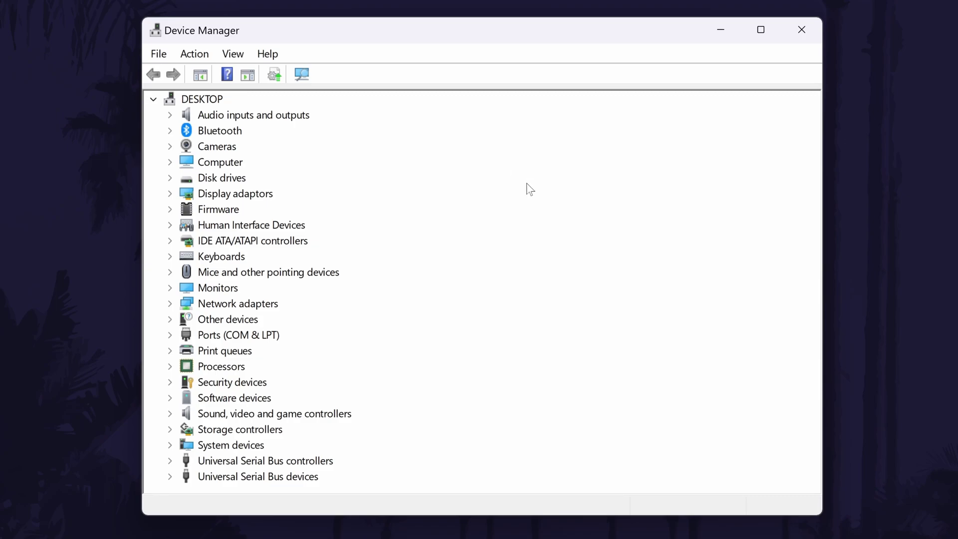
pyautogui.click(170, 146)
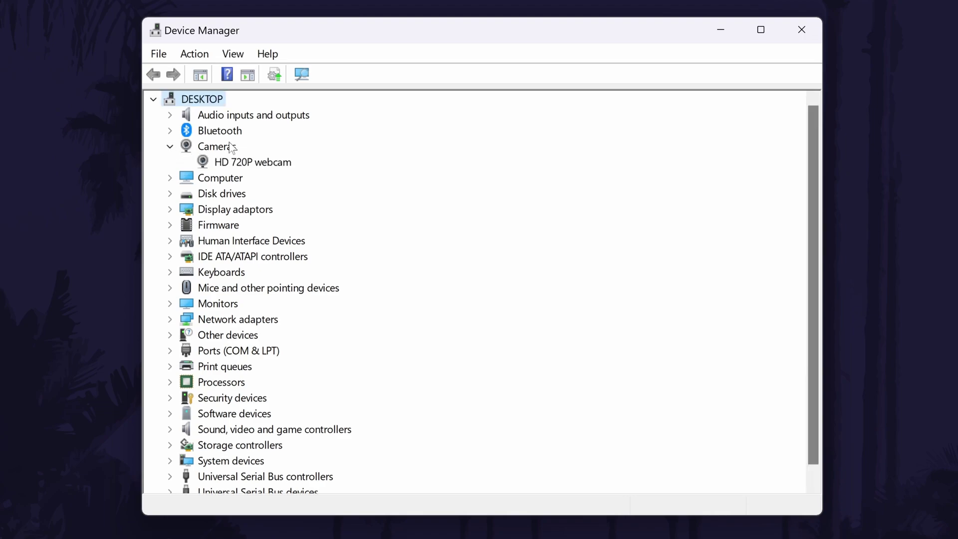
pyautogui.click(257, 166)
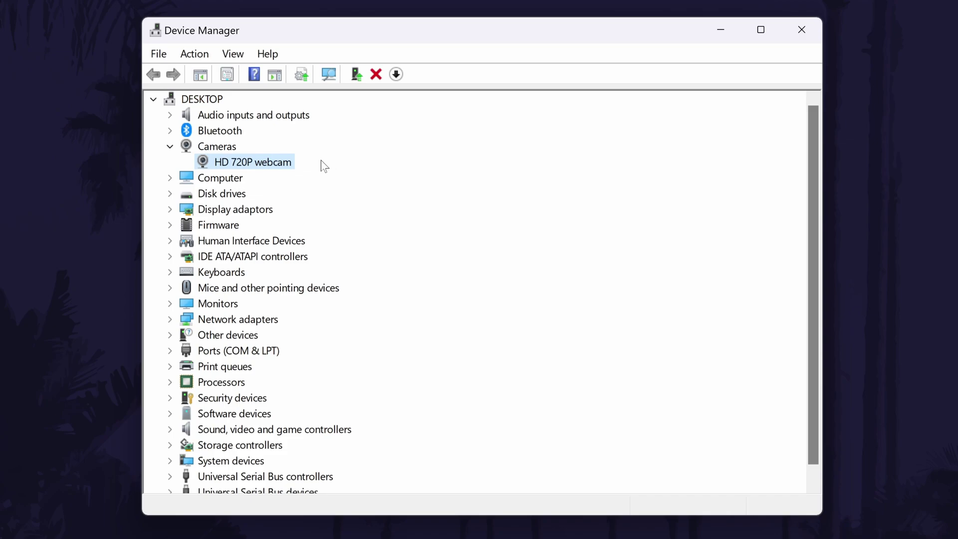
# Step: Open the HD 720P webcam's properties and disable, then re-enable the device
pyautogui.doubleClick(261, 163)
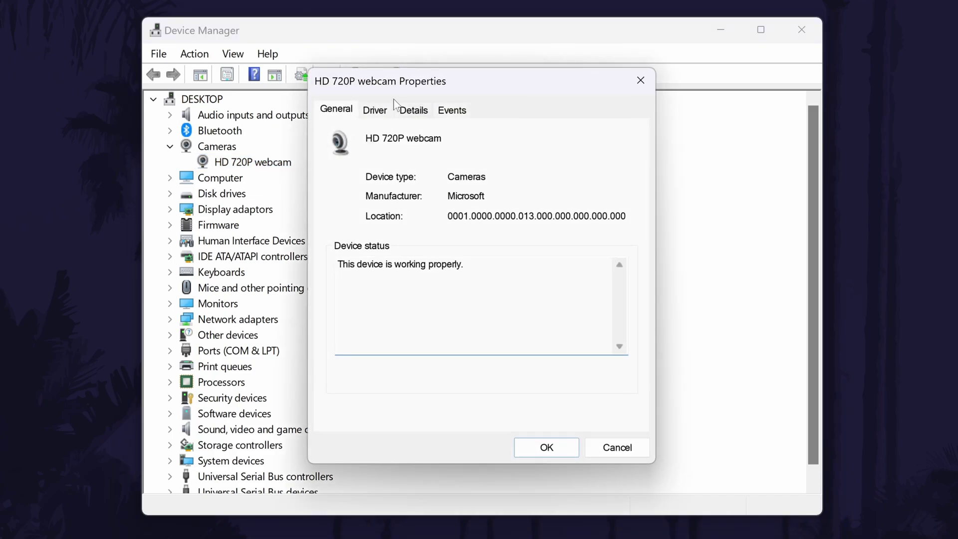
pyautogui.click(374, 109)
pyautogui.click(364, 375)
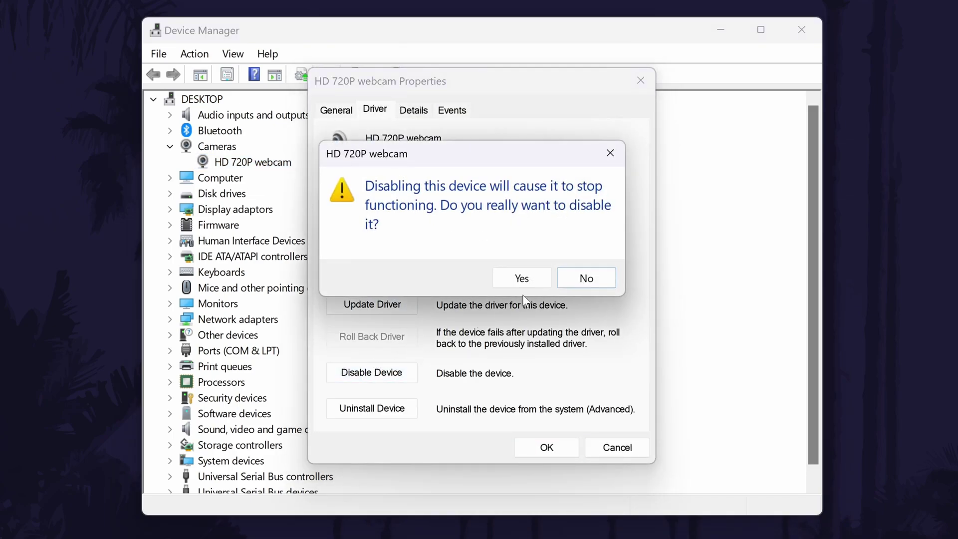
pyautogui.click(578, 278)
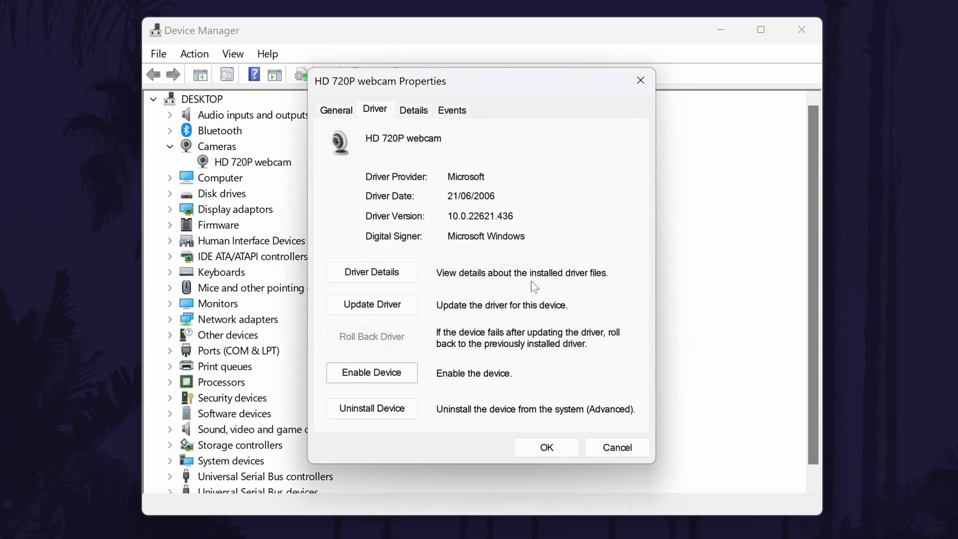
pyautogui.click(402, 372)
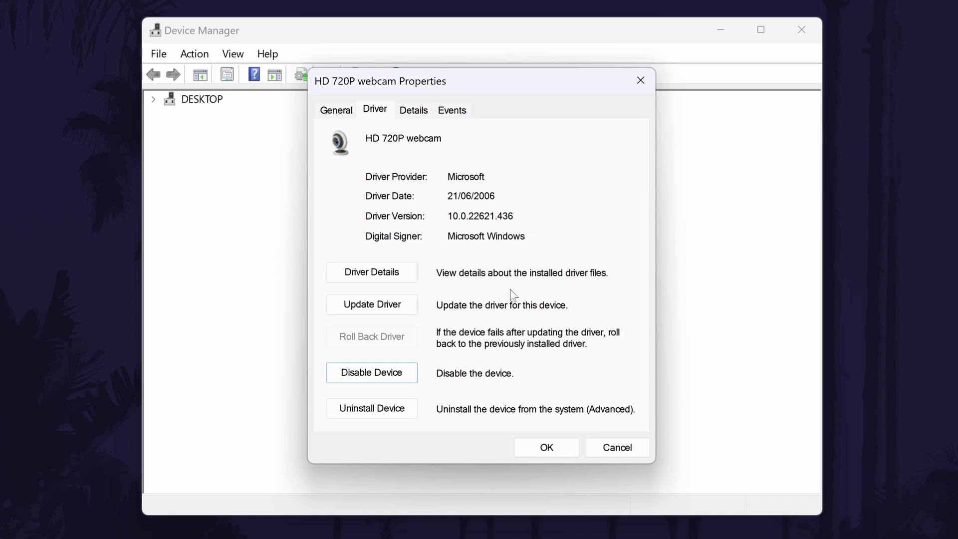
# Step: Have Windows search automatically for an updated webcam driver
pyautogui.click(401, 305)
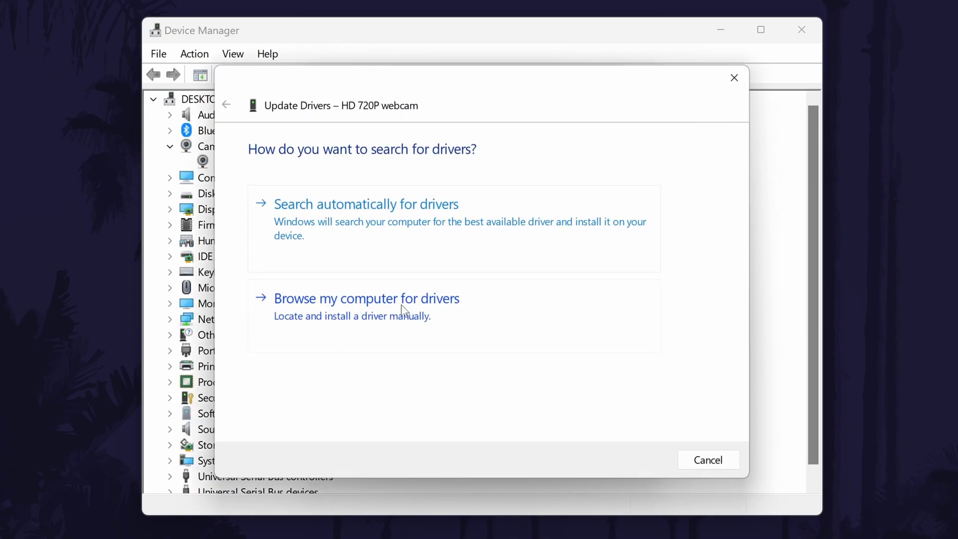
pyautogui.click(367, 221)
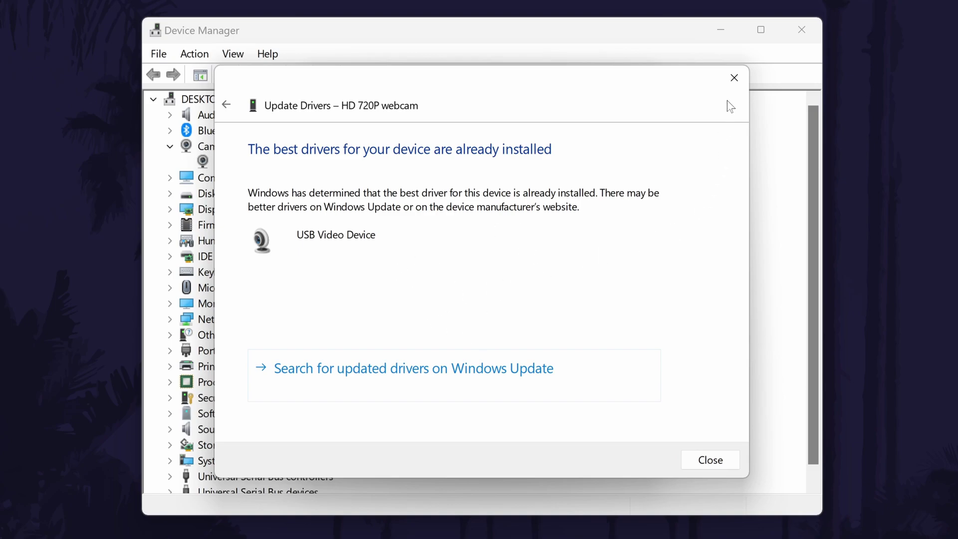
pyautogui.click(734, 78)
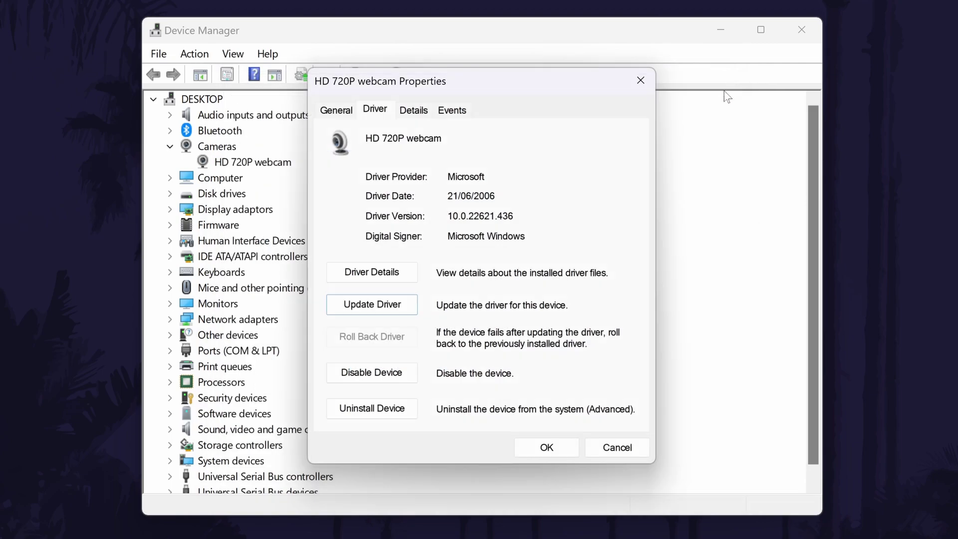
# Step: Uninstall the HD 720P webcam, then scan for hardware changes to reinstall it
pyautogui.click(384, 406)
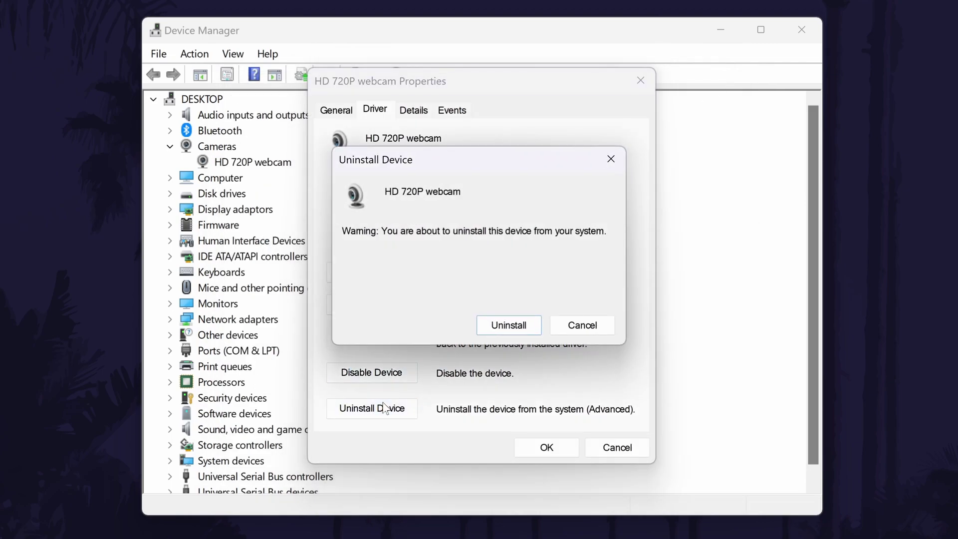
pyautogui.click(517, 324)
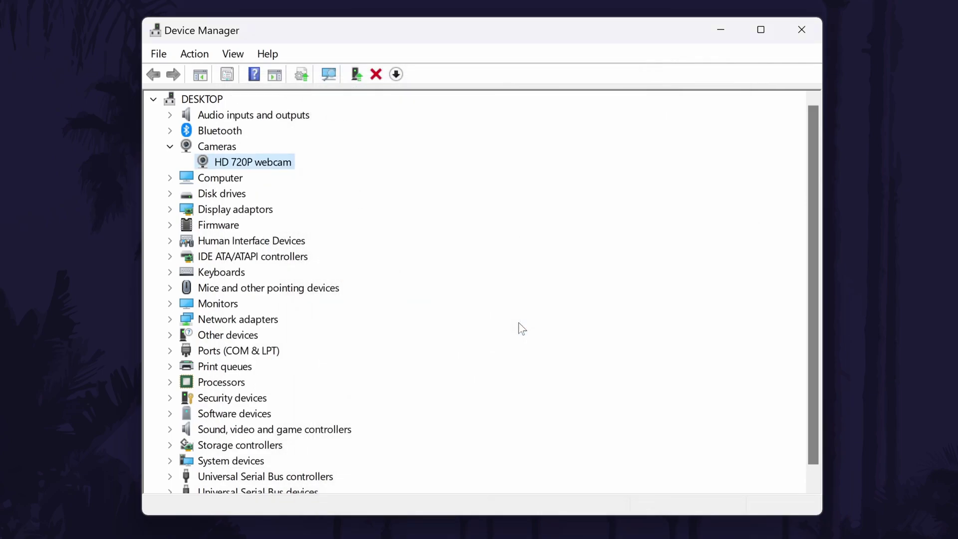
pyautogui.click(204, 58)
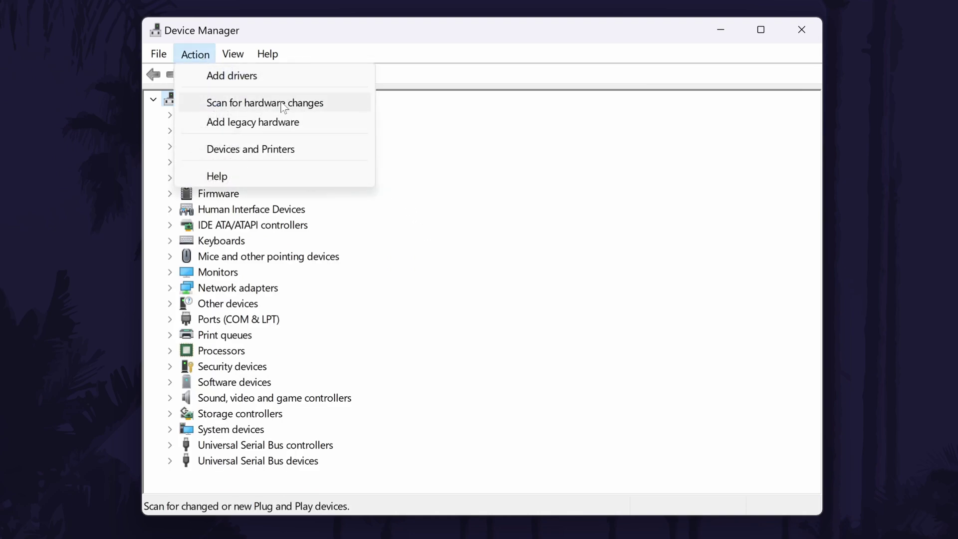
pyautogui.click(343, 103)
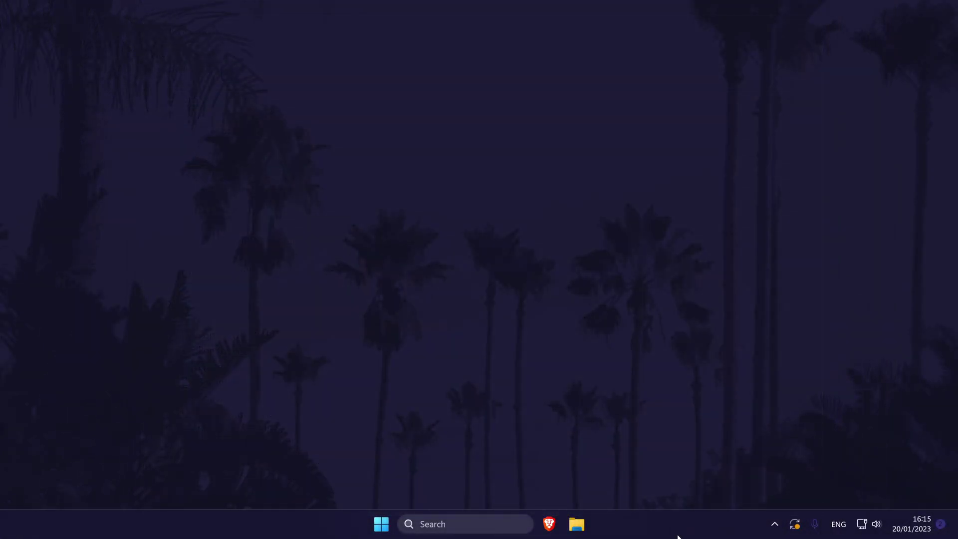
pyautogui.click(376, 527)
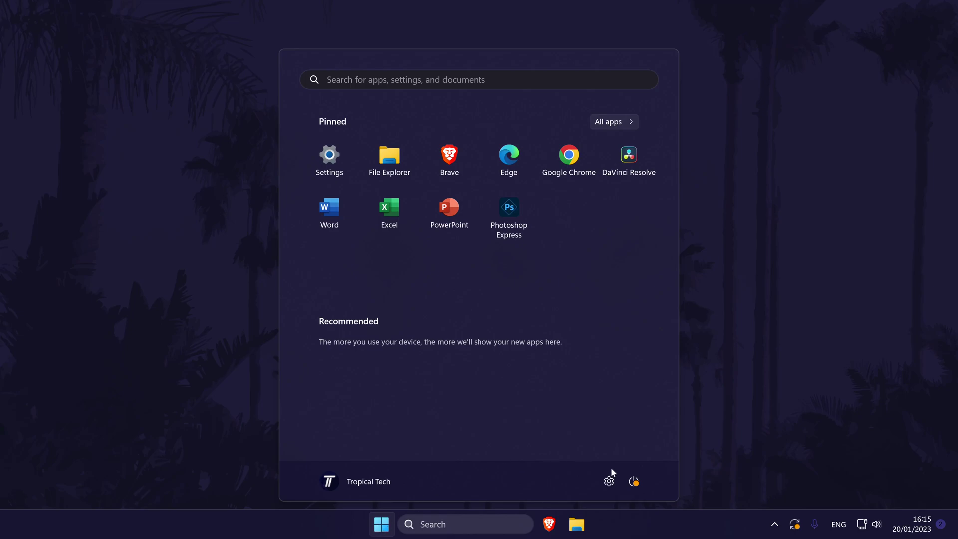
pyautogui.click(633, 481)
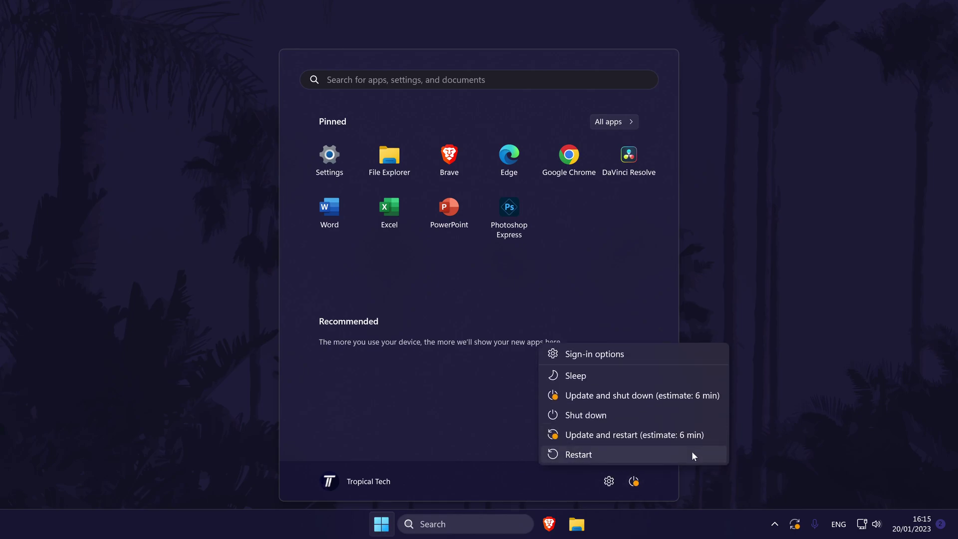
pyautogui.press('Escape')
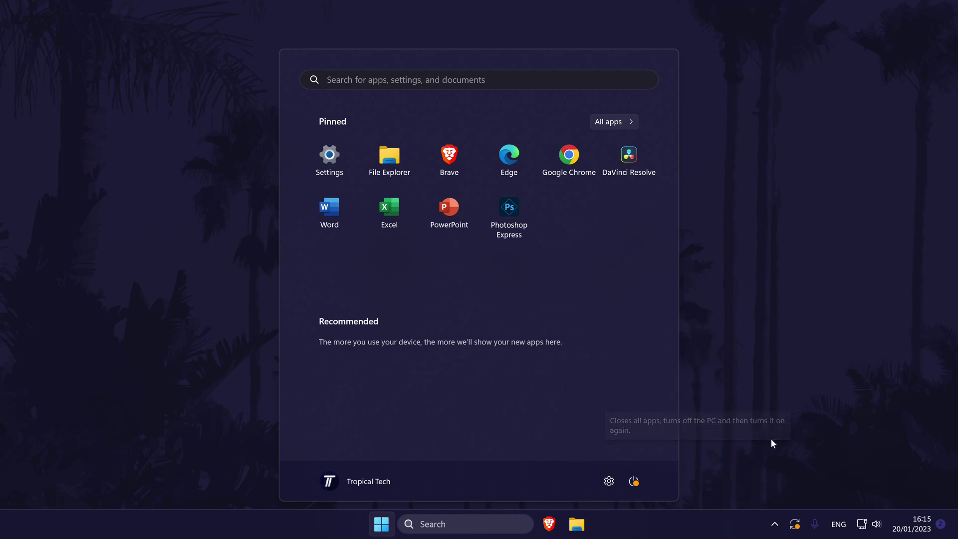
pyautogui.click(747, 463)
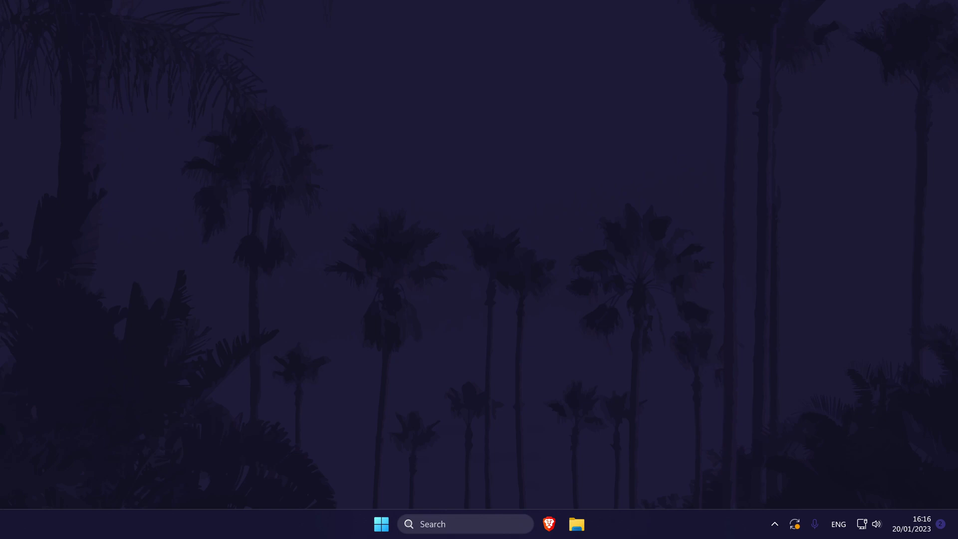
# Step: Open Settings to the System > Sound page and scroll through its output and input sections
pyautogui.click(436, 523)
pyautogui.write('settings')
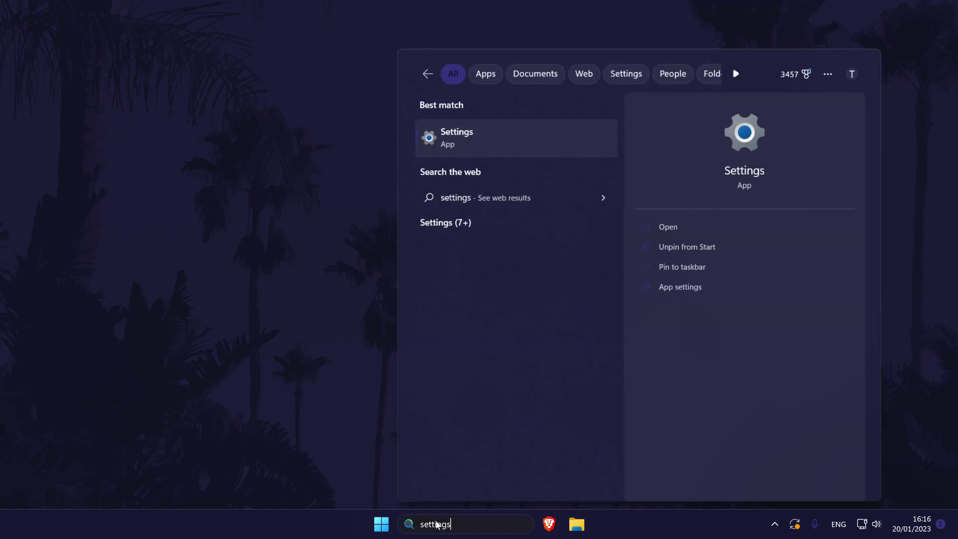
pyautogui.click(491, 137)
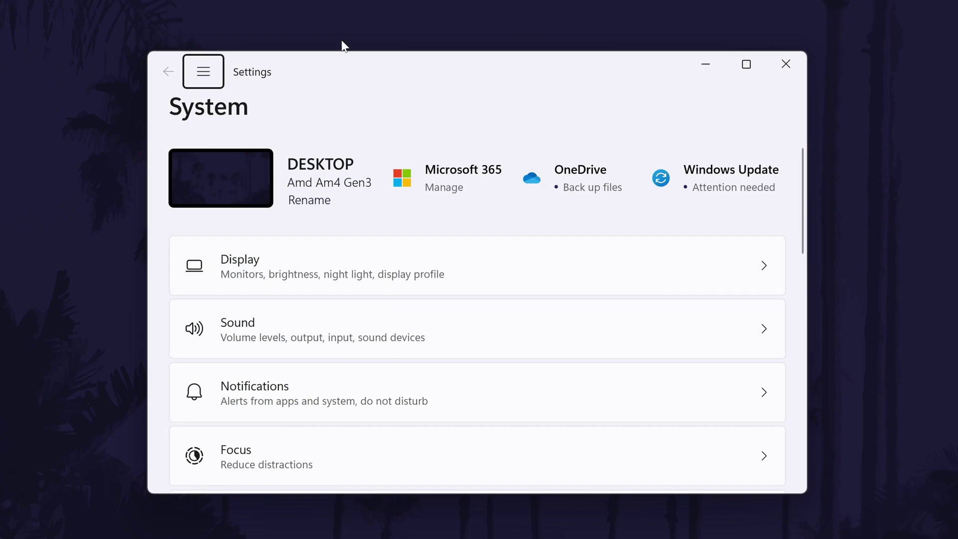
pyautogui.click(348, 331)
pyautogui.scroll(-2, 530, 259)
pyautogui.scroll(-5, 526, 254)
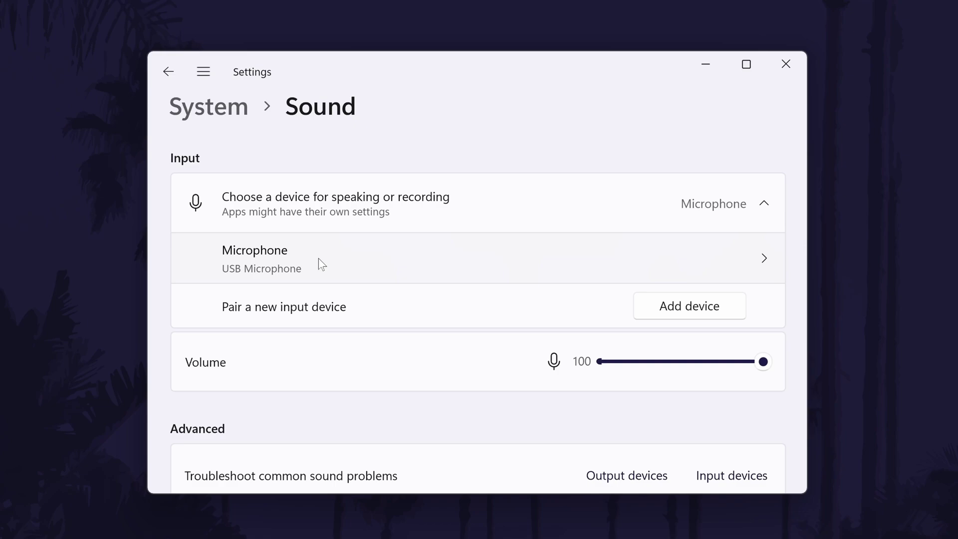
pyautogui.scroll(-4, 333, 263)
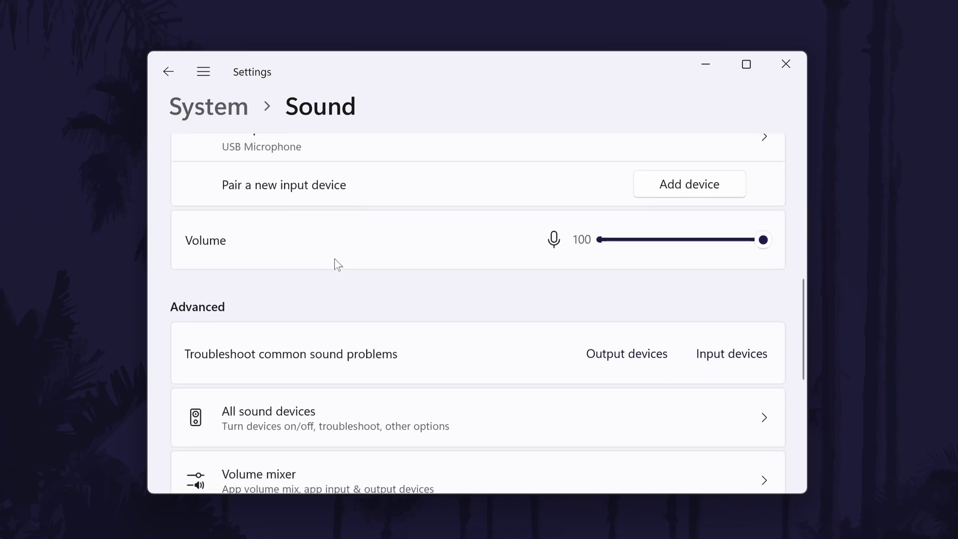
# Step: Review All sound devices and the headset's properties, then return to Sound with USB Microphone as input
pyautogui.click(343, 319)
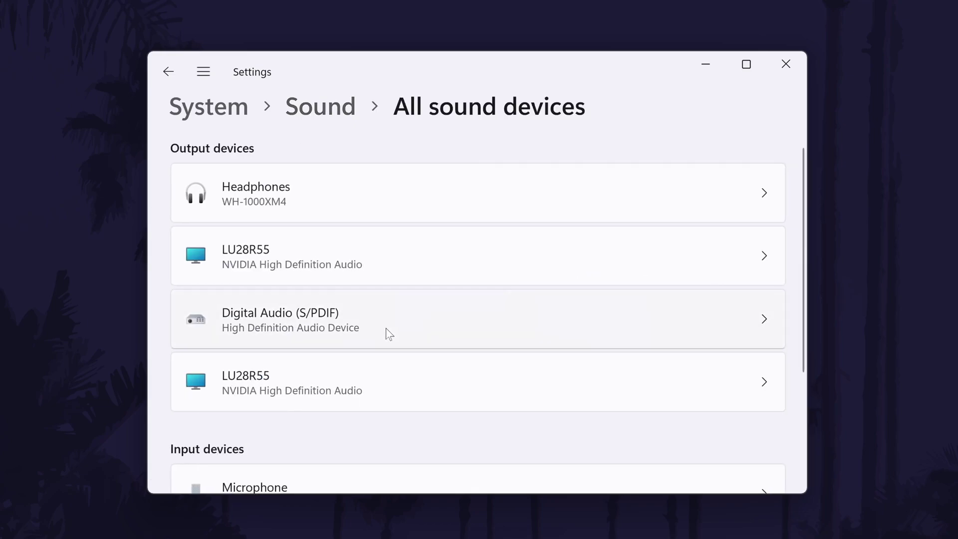
pyautogui.scroll(-3, 388, 324)
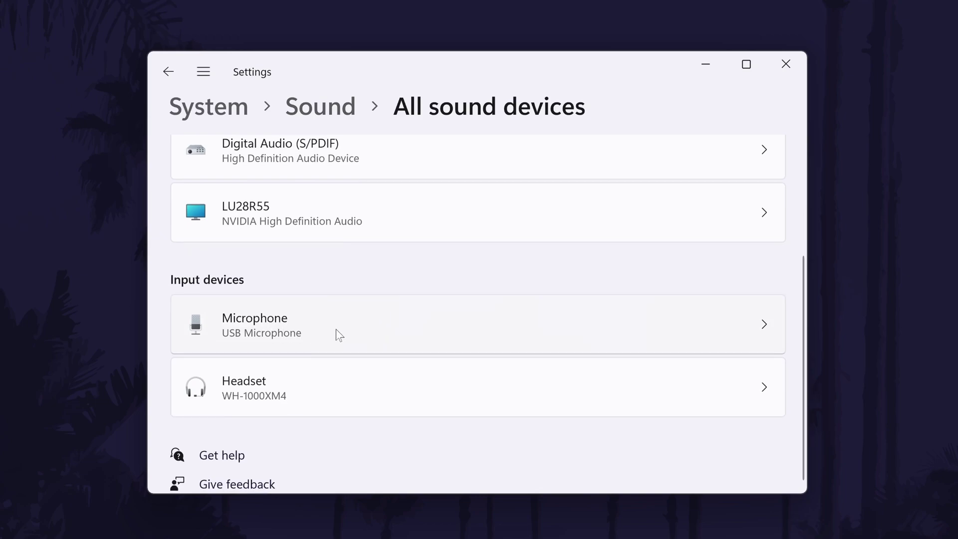
pyautogui.click(329, 382)
pyautogui.click(320, 105)
pyautogui.scroll(-7, 513, 348)
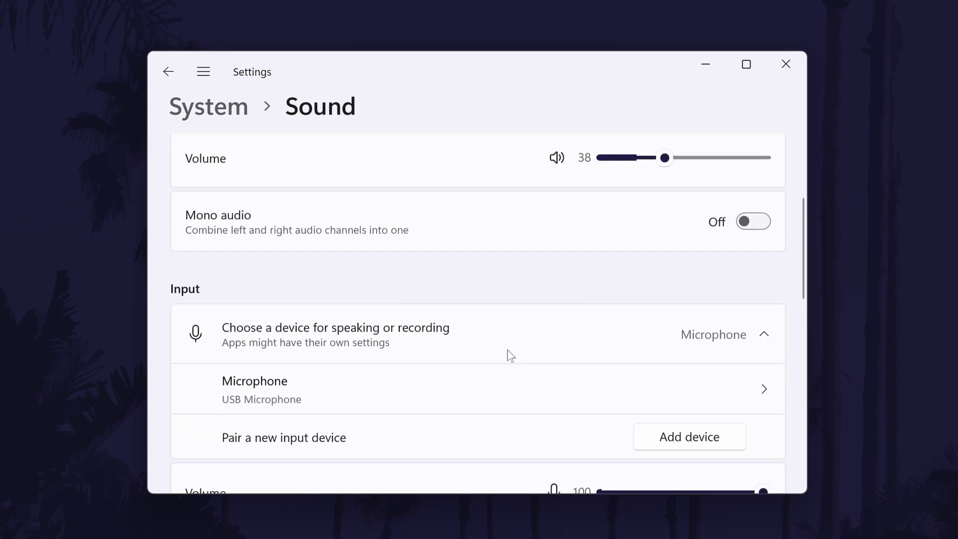
pyautogui.scroll(1, 506, 349)
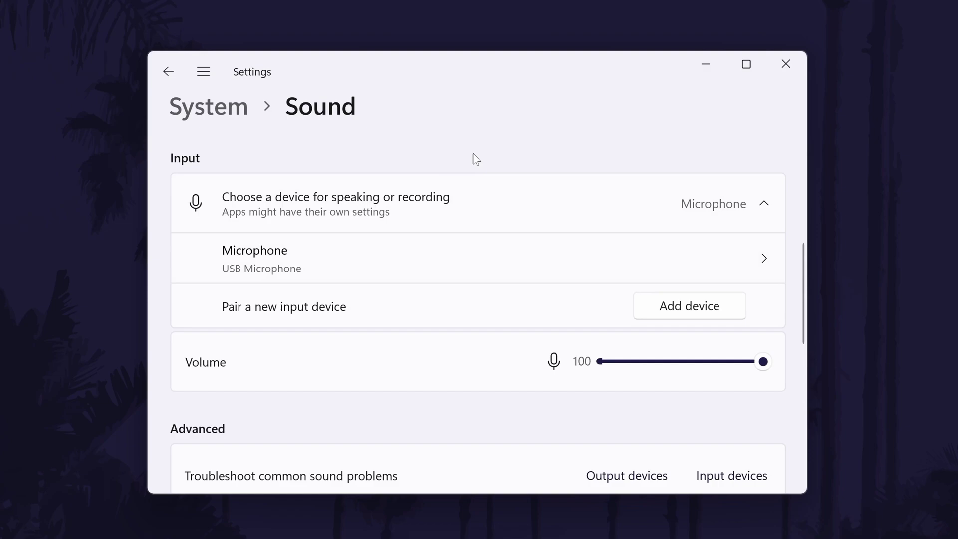